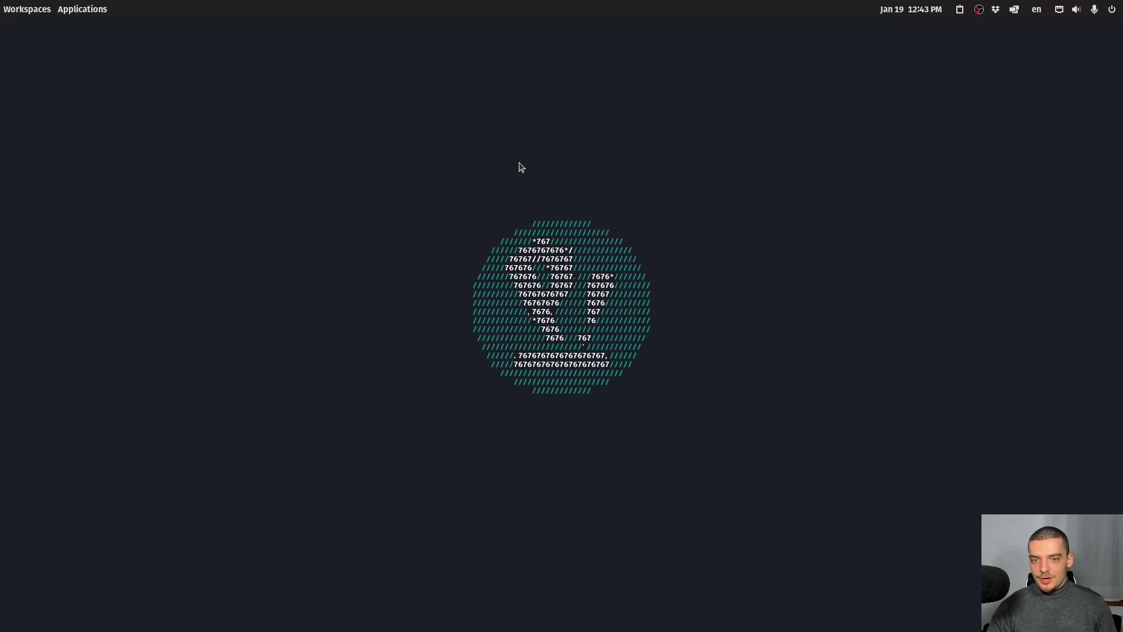
# - Open a terminal and type the command 'sudo apt install timeshift'
pyautogui.press('super+t')
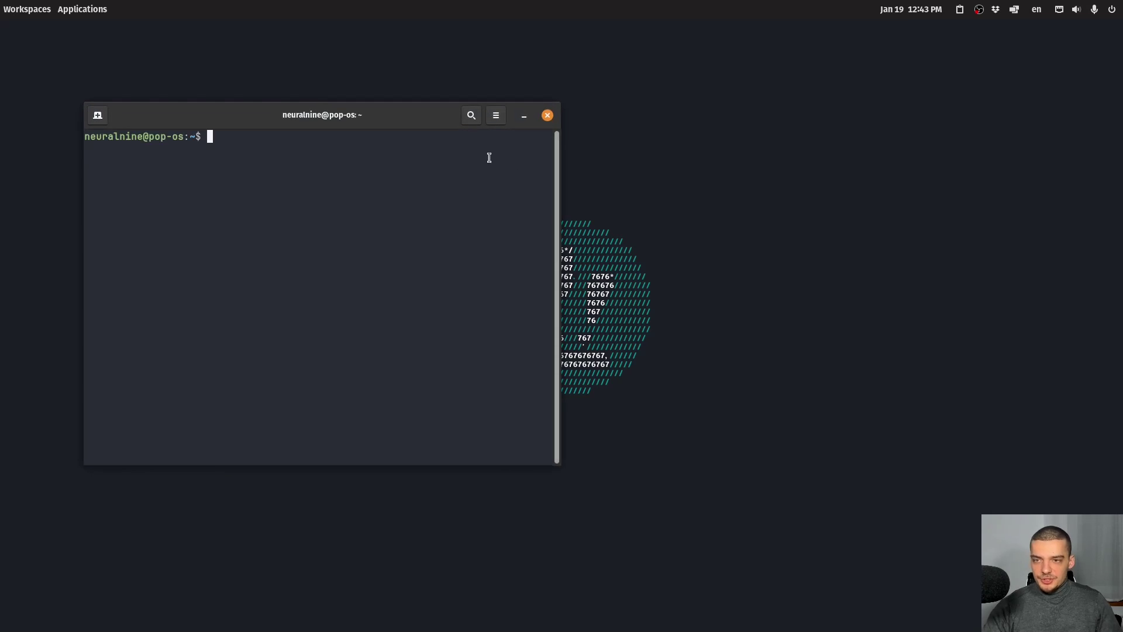
pyautogui.moveTo(324, 112); pyautogui.dragTo(498, 133)
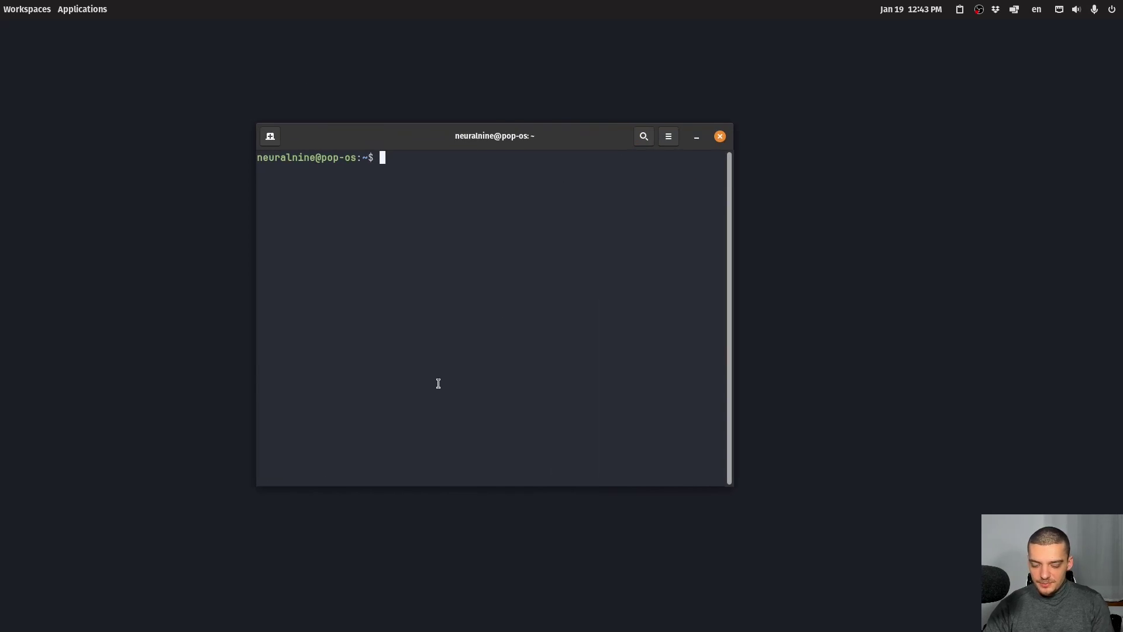
pyautogui.write('sudo apt install timeshift')
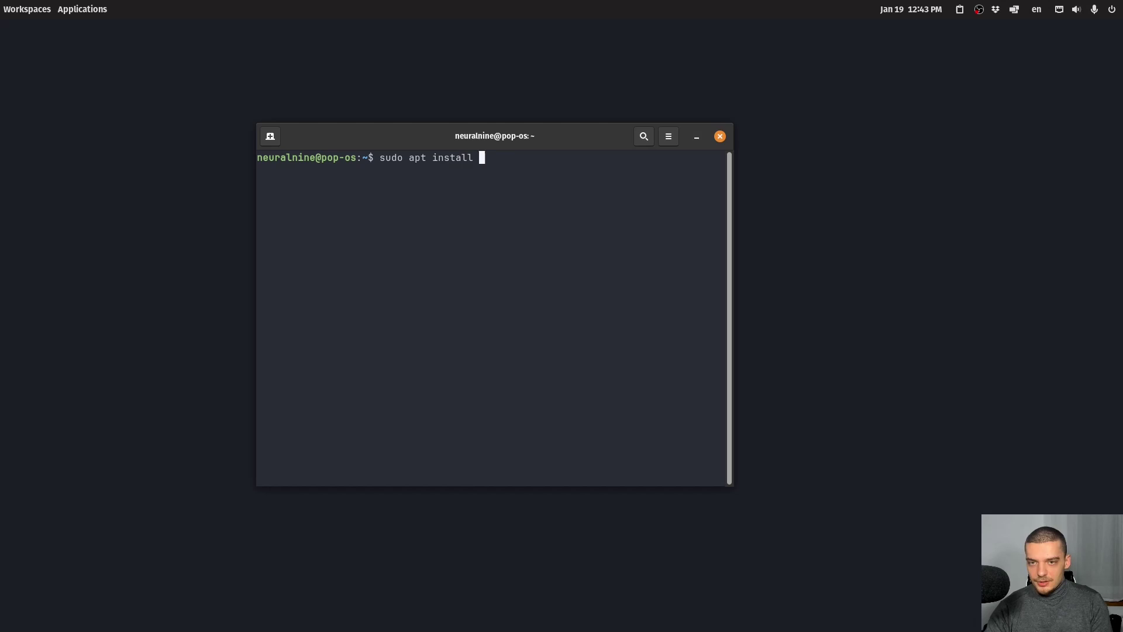
# - Close the terminal and launch Timeshift by searching 'time' in the launcher
pyautogui.click(720, 136)
pyautogui.press('super')
pyautogui.write('time')
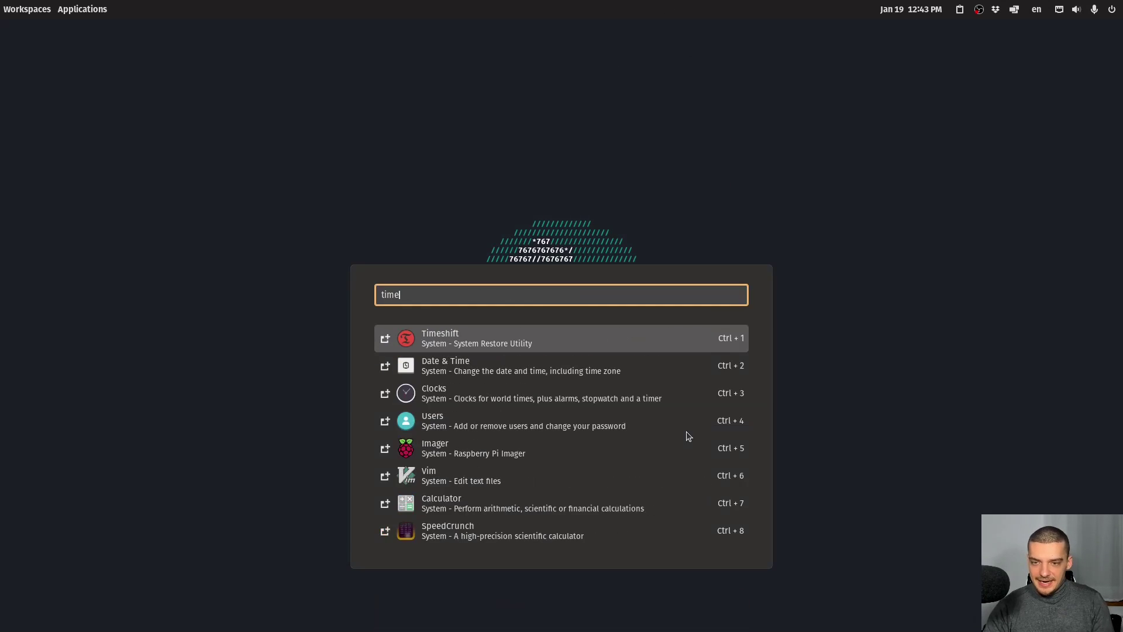
pyautogui.press('Return')
# - Authenticate with the administrator password so Timeshift runs with admin rights
pyautogui.write('************')
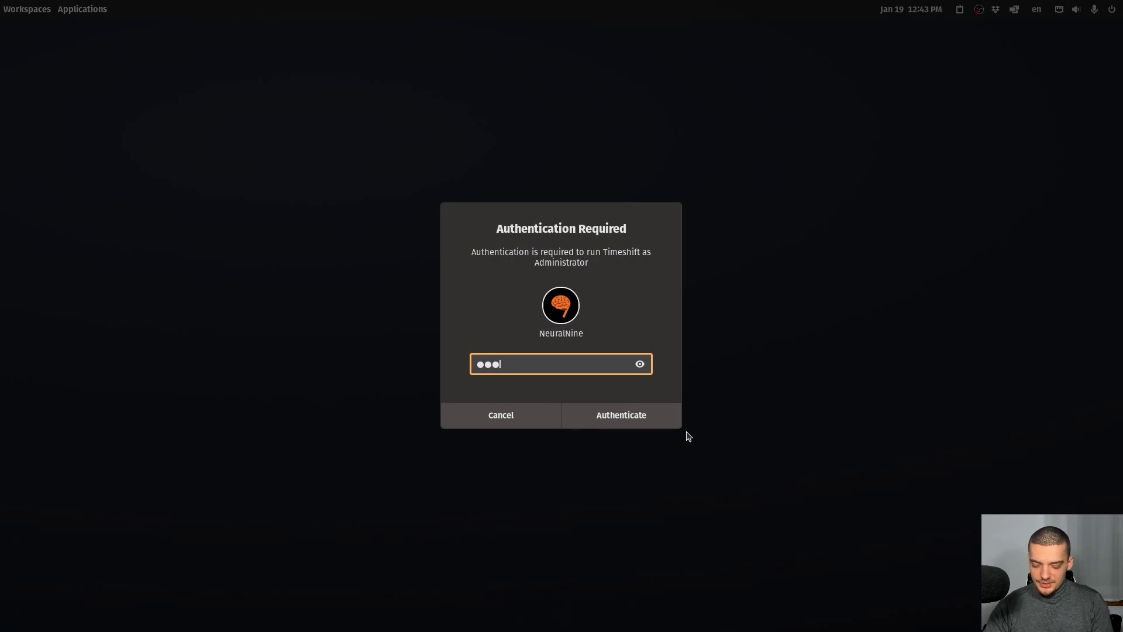
pyautogui.press('Return')
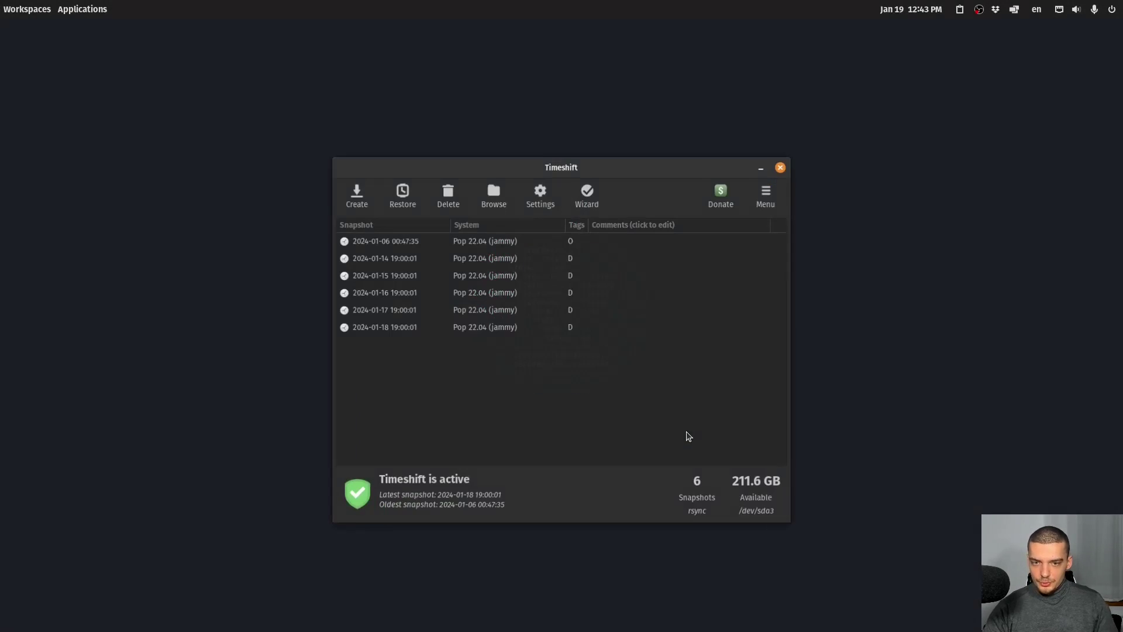
pyautogui.moveTo(484, 161); pyautogui.dragTo(424, 136)
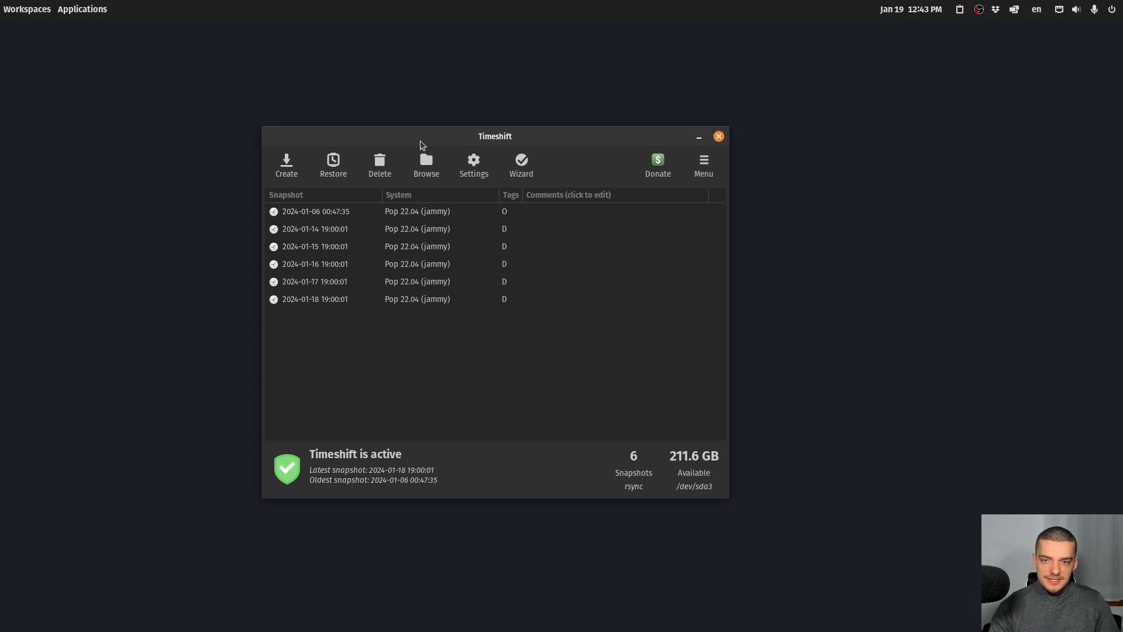
# - Open Timeshift Settings and show the Help text explaining RSYNC snapshots
pyautogui.click(483, 176)
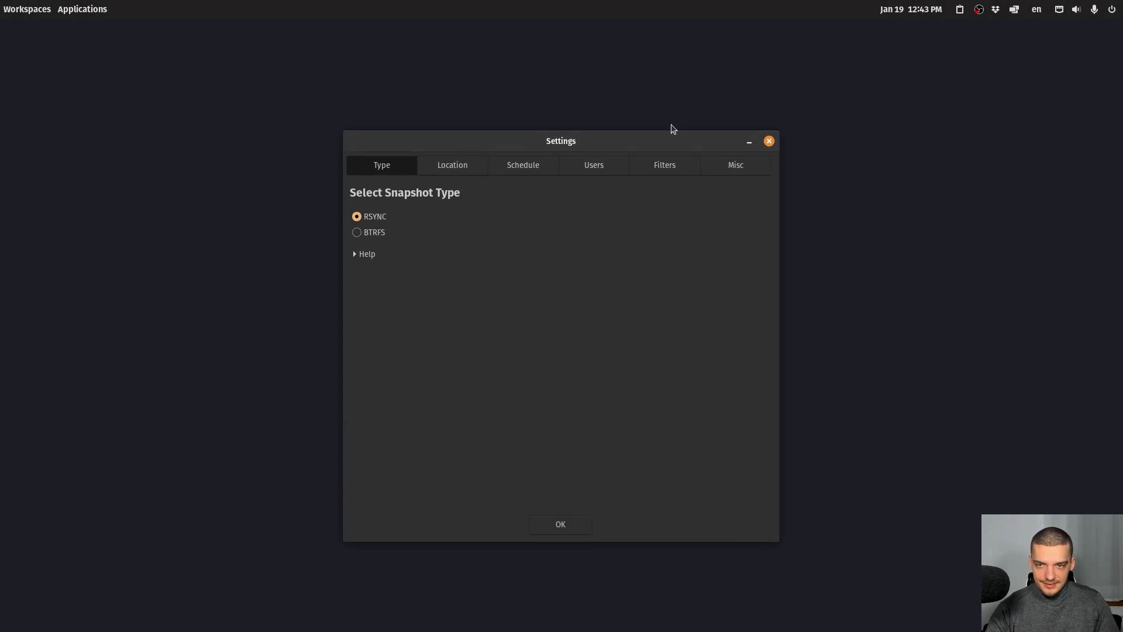
pyautogui.moveTo(574, 150); pyautogui.dragTo(578, 112)
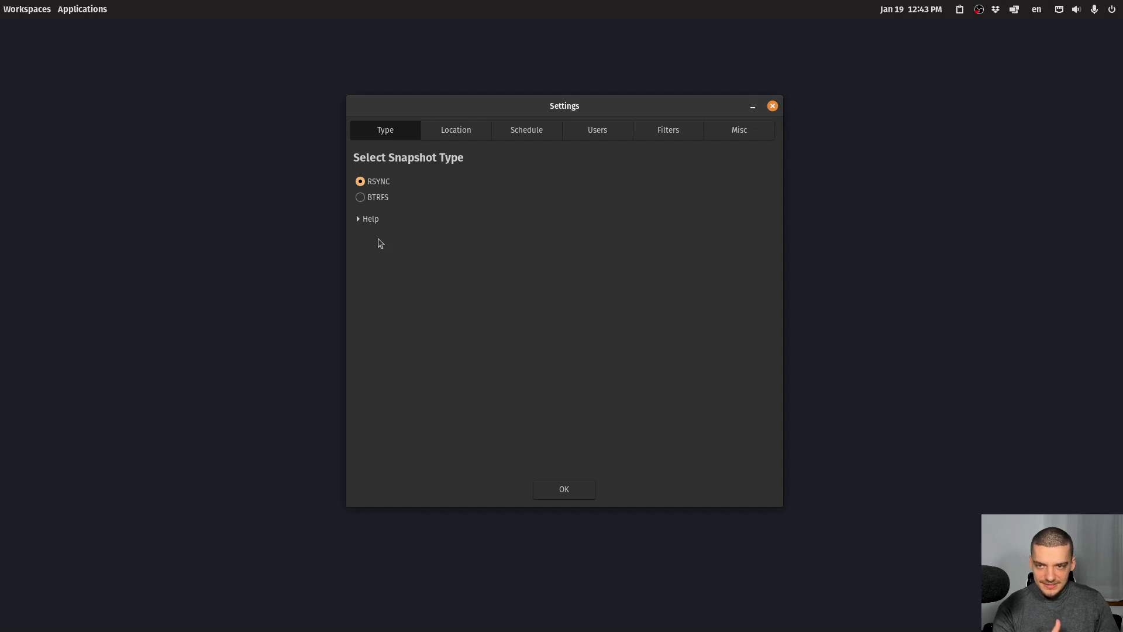
pyautogui.click(367, 221)
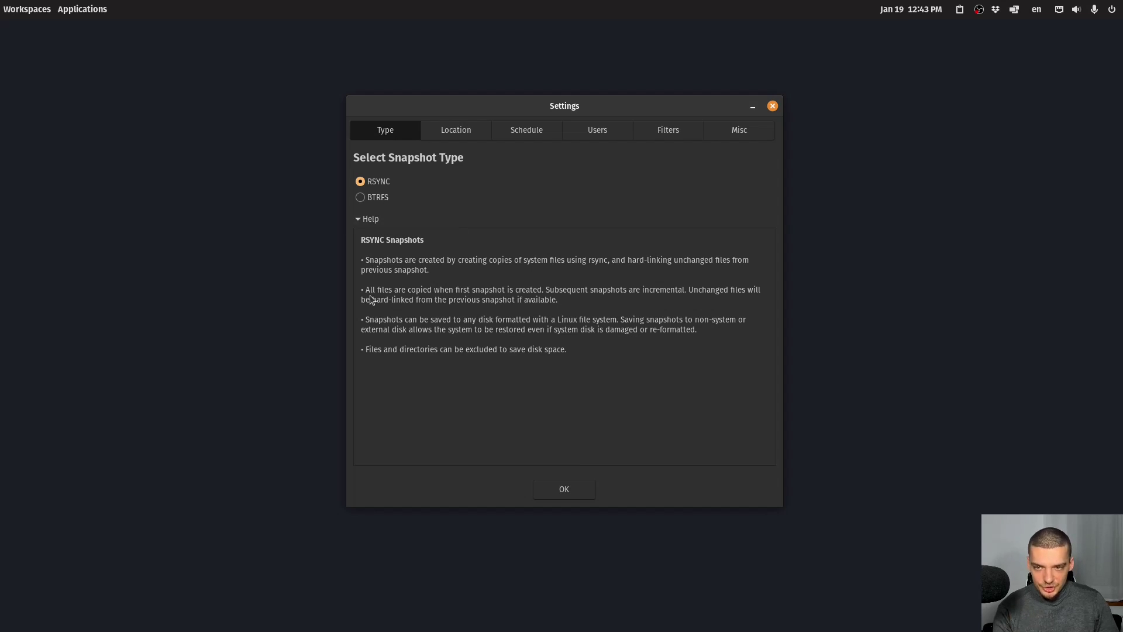
# - Select BTRFS to read its help, then switch the snapshot type back to RSYNC
pyautogui.click(381, 201)
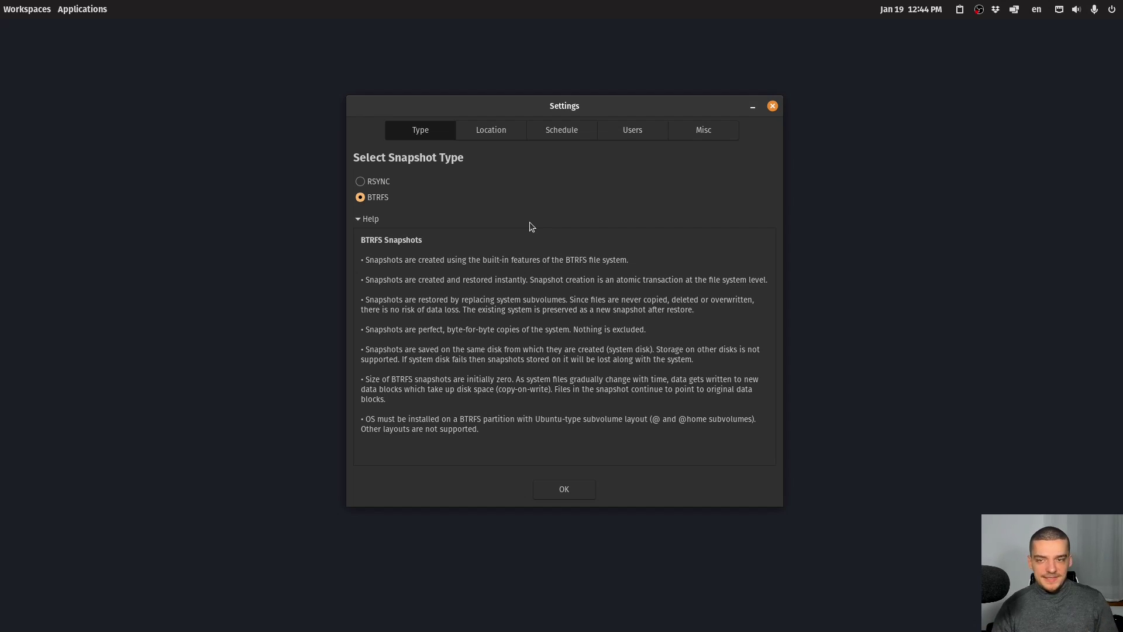
pyautogui.click(377, 182)
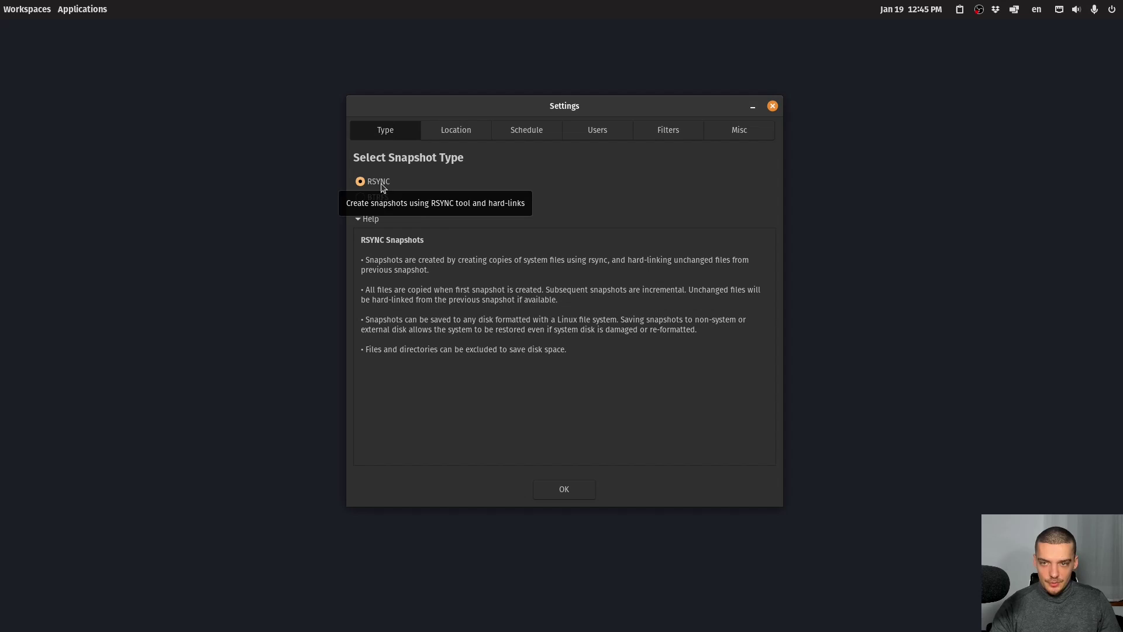
# - Save the settings, reopen them, and view the Location page with sda3 (212 GB free) chosen
pyautogui.click(572, 495)
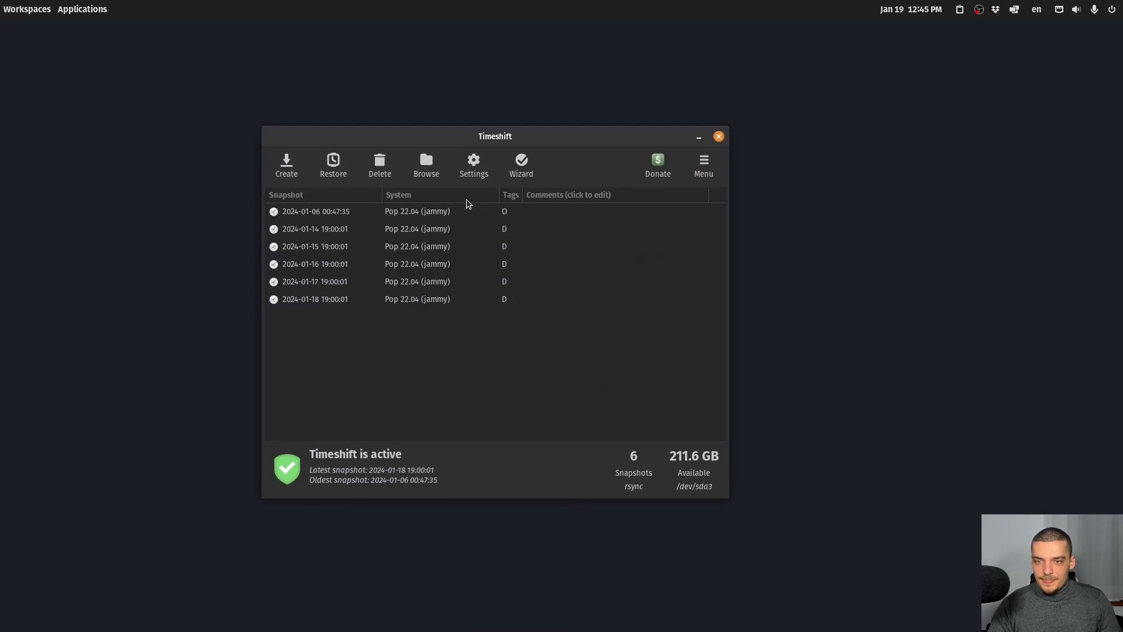
pyautogui.click(483, 176)
pyautogui.click(443, 170)
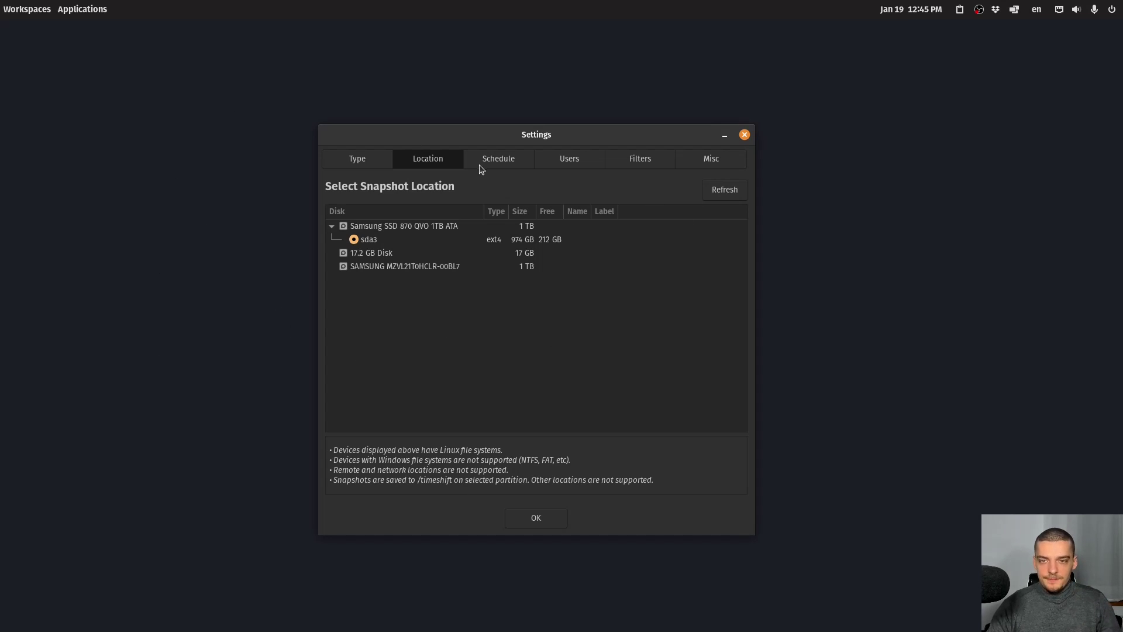
# - Try hourly snapshots on the Schedule page, leave only Daily (keep 5), then view the Users page
pyautogui.click(501, 163)
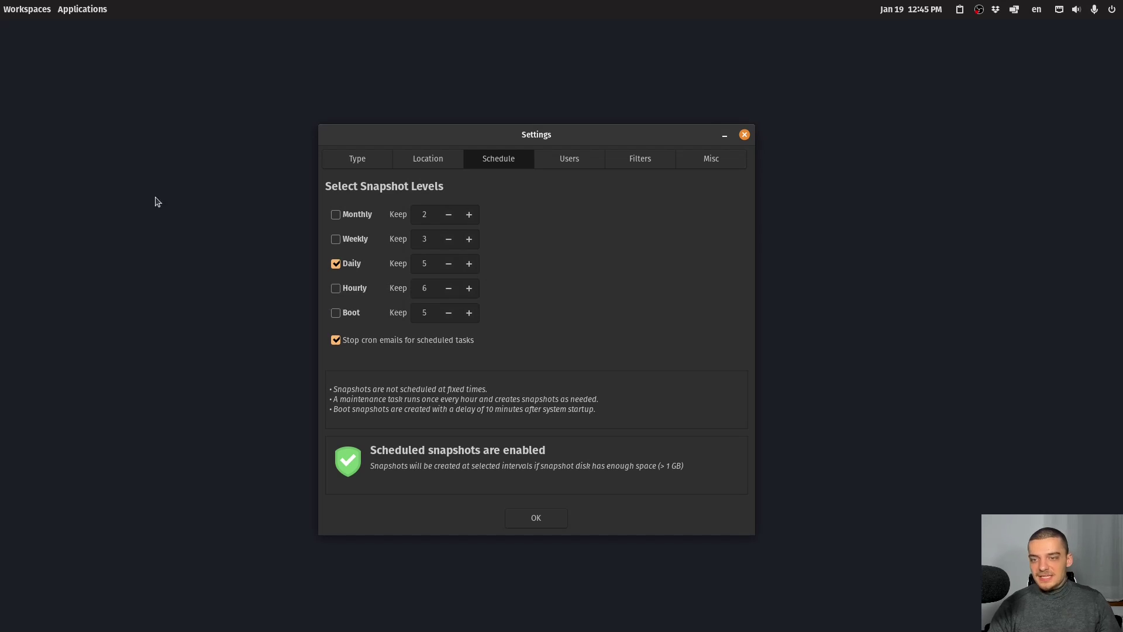
pyautogui.click(336, 287)
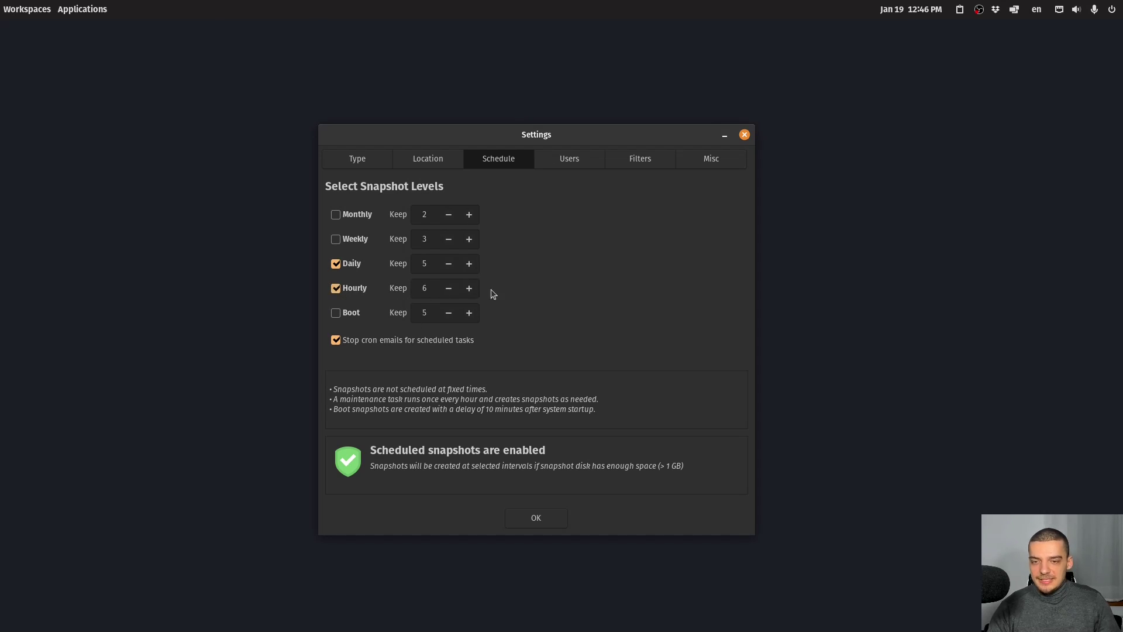
pyautogui.click(468, 288)
pyautogui.click(469, 288)
pyautogui.click(469, 288)
pyautogui.click(469, 288)
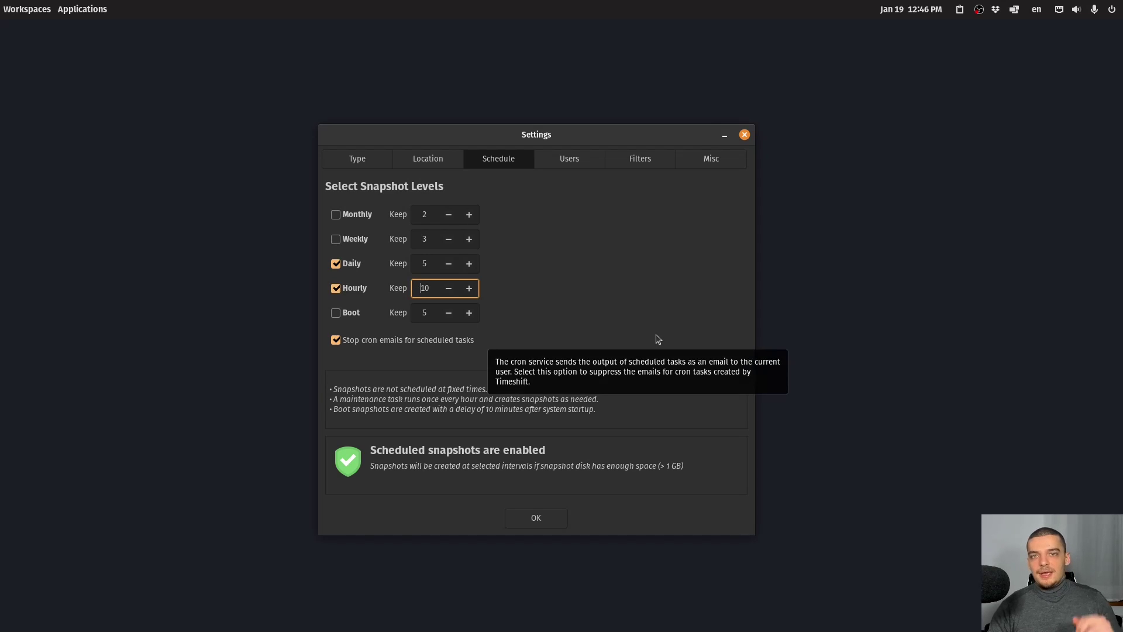
pyautogui.click(336, 288)
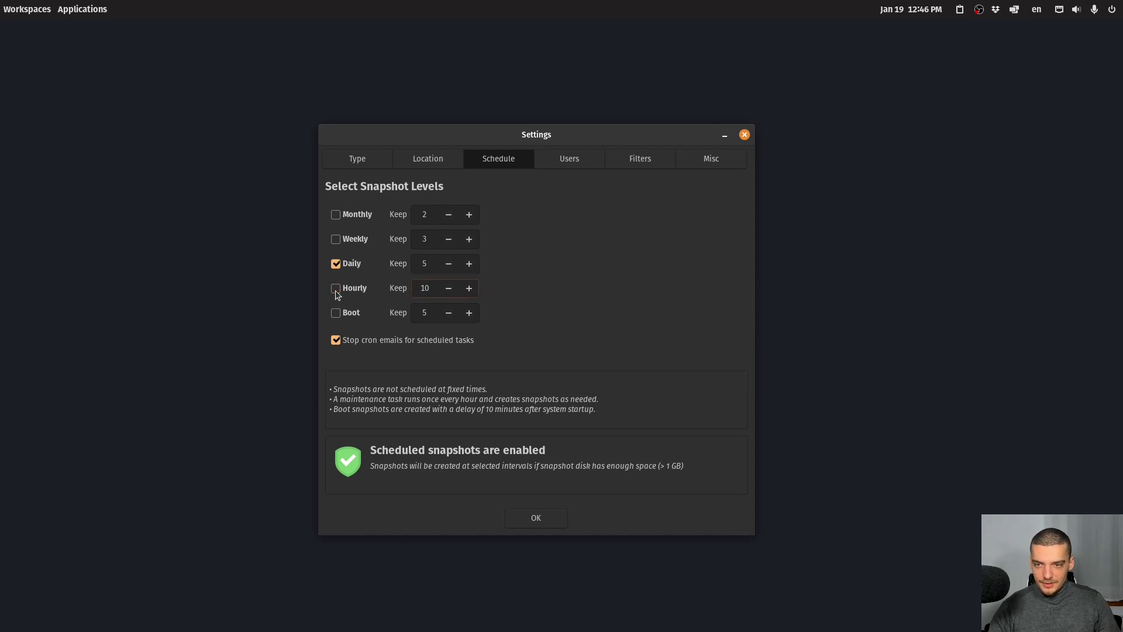
pyautogui.click(336, 215)
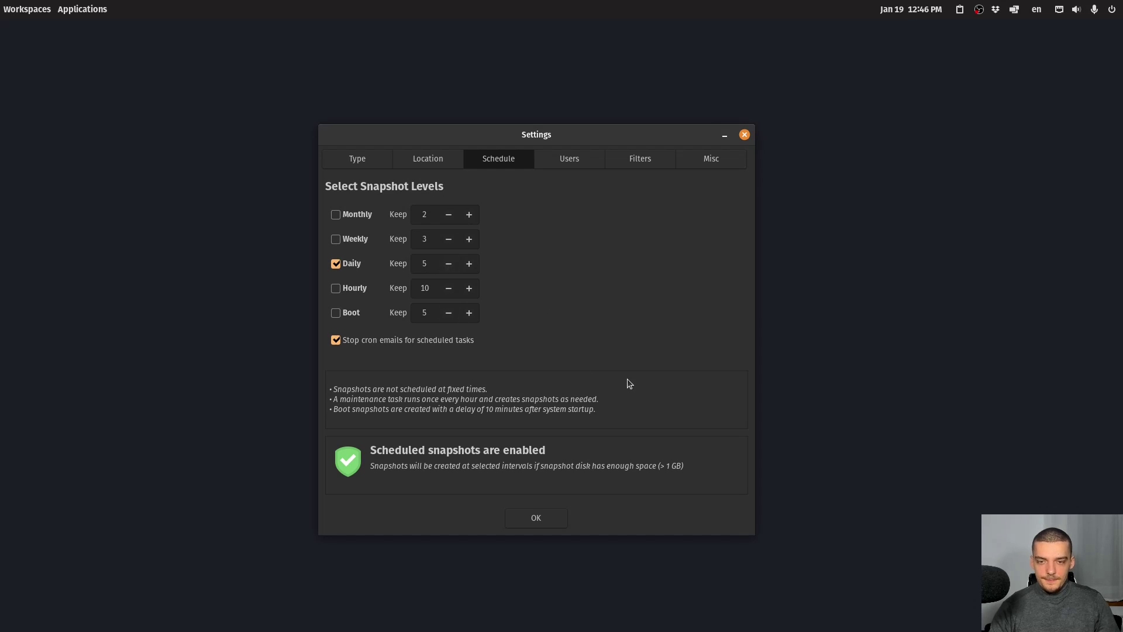
pyautogui.click(570, 163)
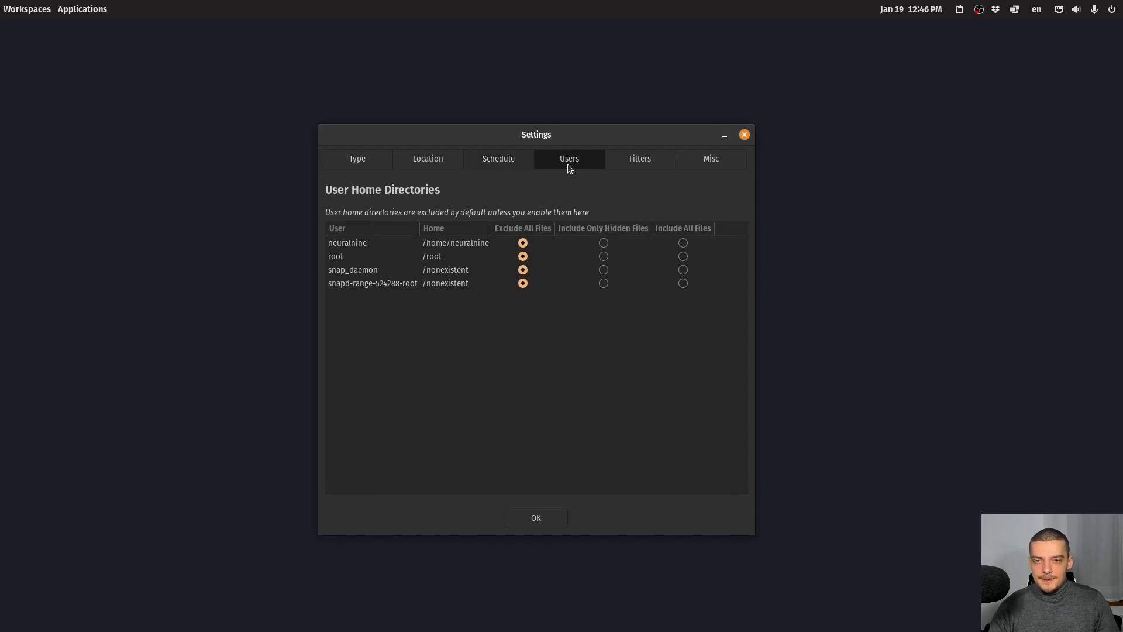
# - Show the Filters page excluding the home folder, /nonexistent/** and /root/**
pyautogui.click(654, 160)
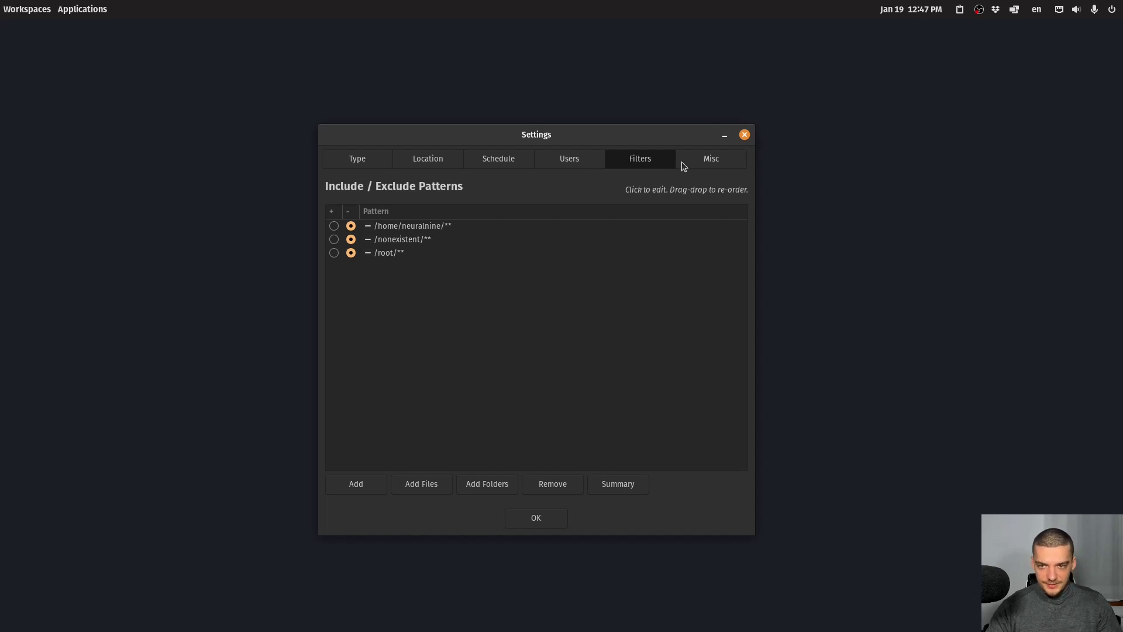
# - Glance at the Misc page, return to Filters, and open a new terminal with Super+T
pyautogui.click(696, 159)
pyautogui.click(629, 157)
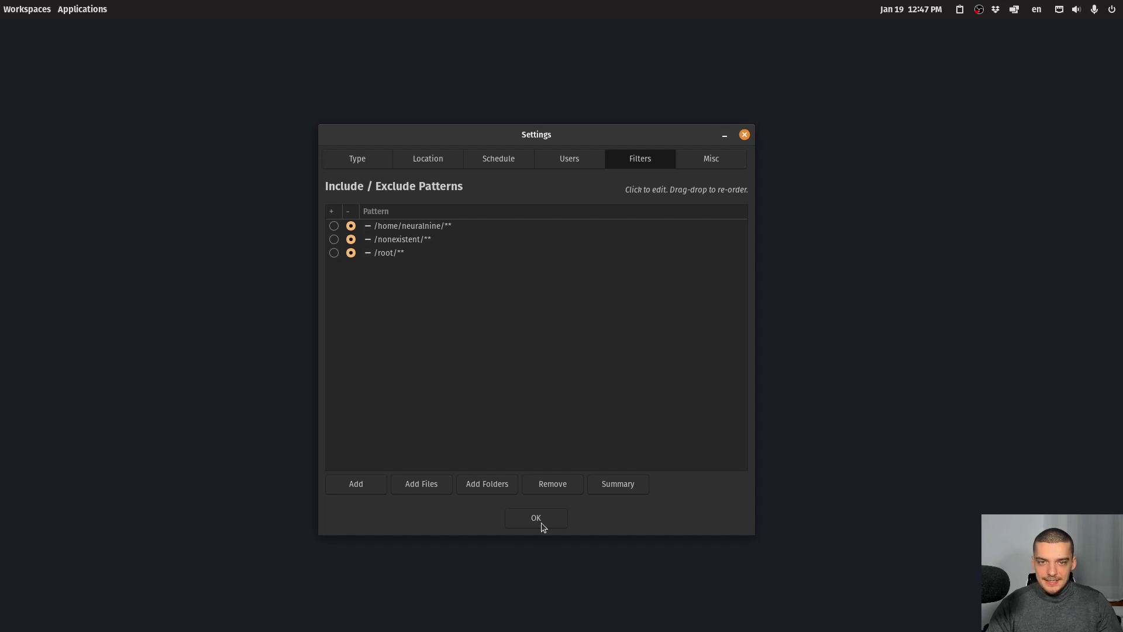
pyautogui.press('super+t')
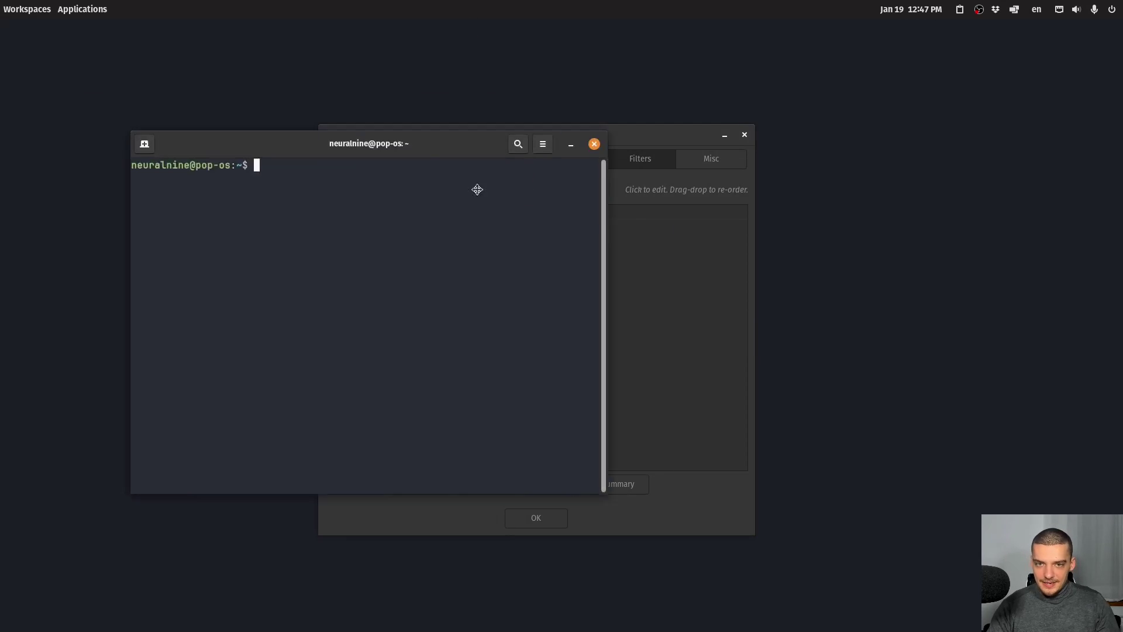
# - Run 'df -T' and highlight the output showing /dev/sda3 as the ext4 root partition
pyautogui.click(381, 163)
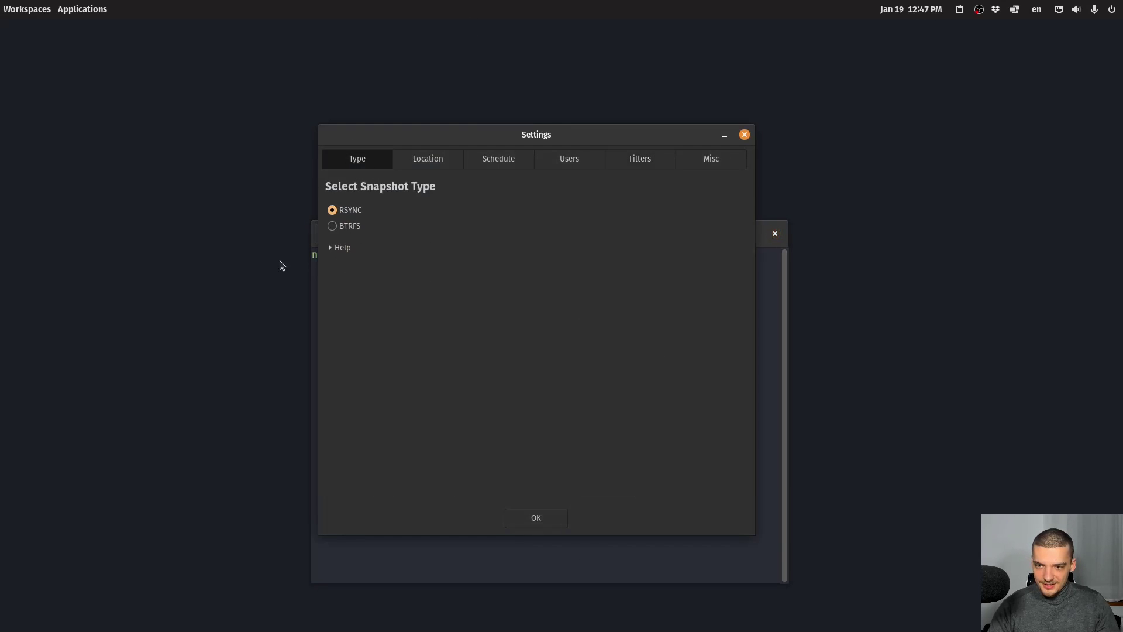
pyautogui.moveTo(424, 132); pyautogui.dragTo(395, 50)
pyautogui.click(771, 482)
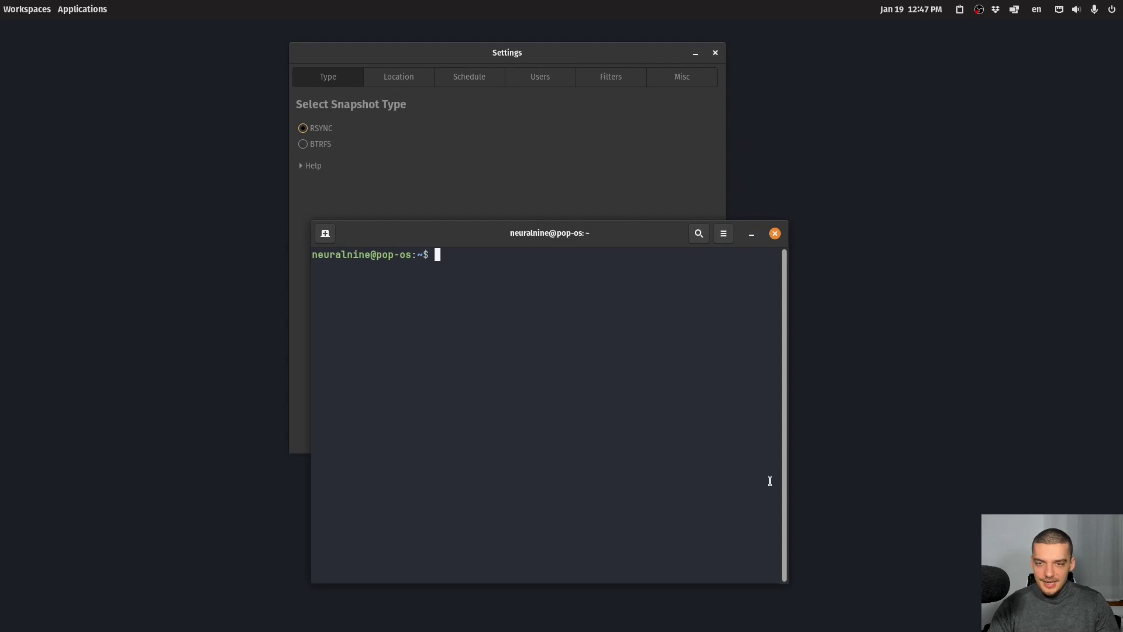
pyautogui.write('df -T')
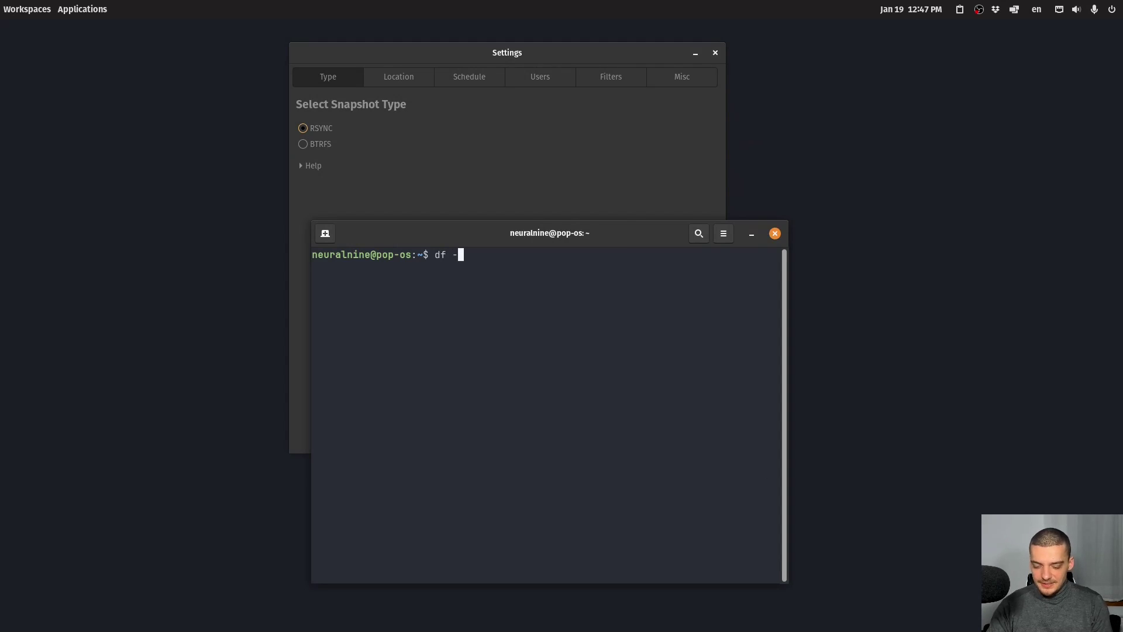
pyautogui.press('Return')
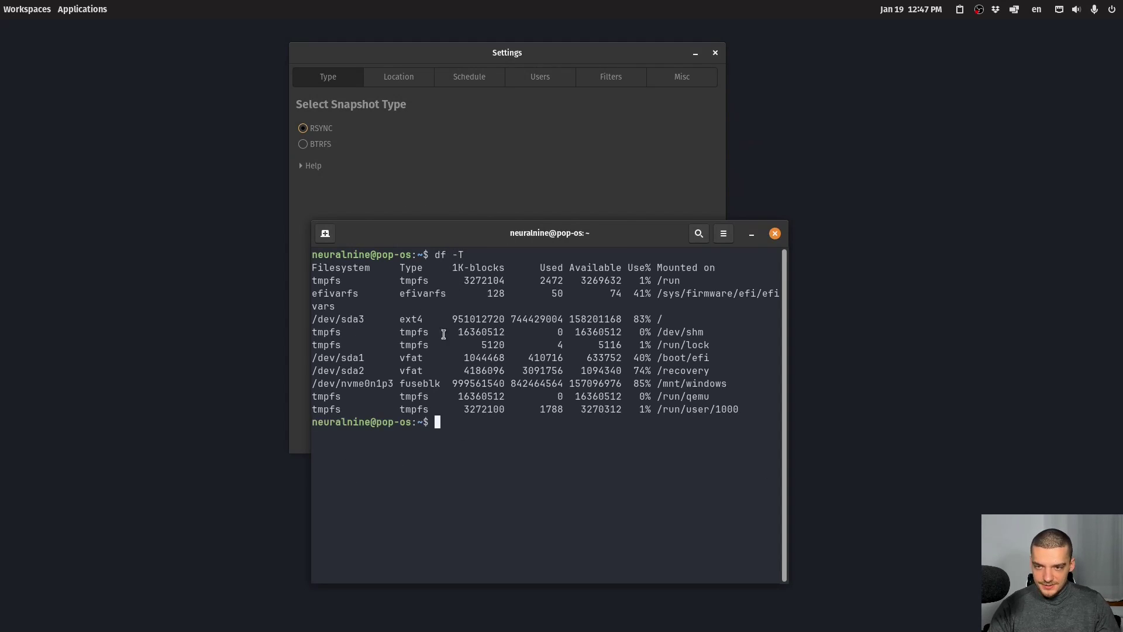
pyautogui.moveTo(401, 280); pyautogui.dragTo(430, 409)
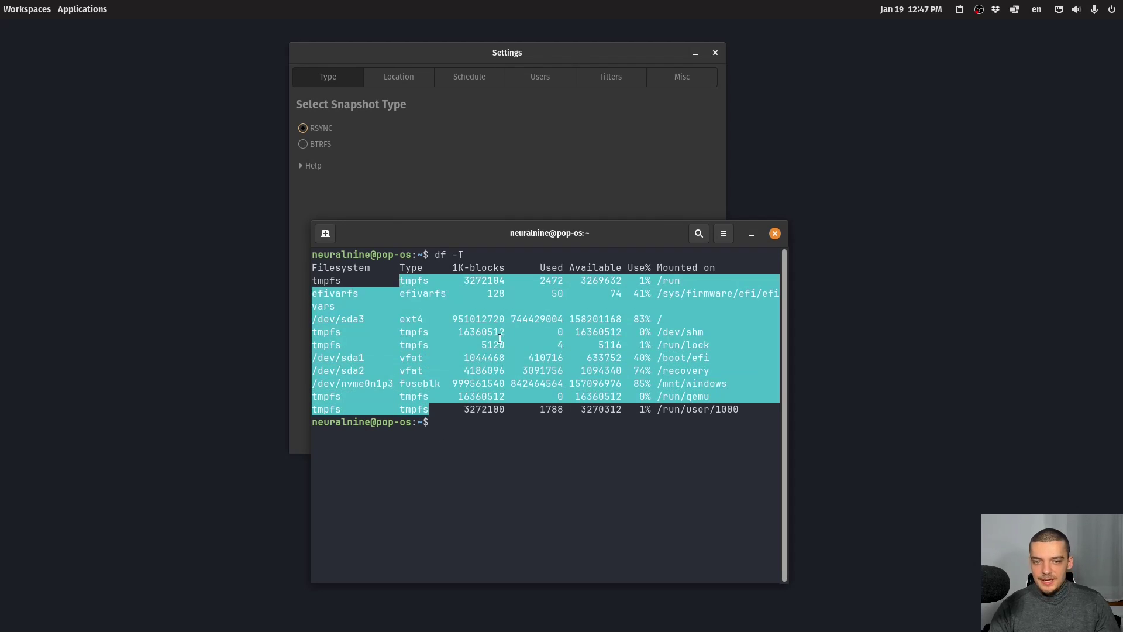
pyautogui.click(597, 309)
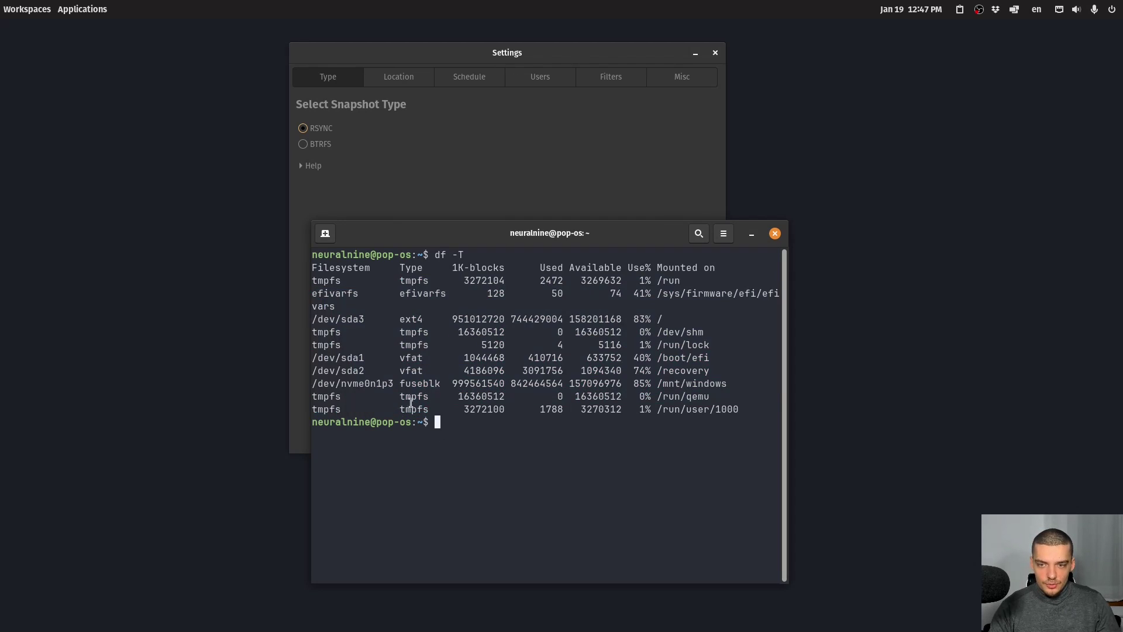
# - Close the terminal and Settings, recenter the main window and widen the Tags column
pyautogui.click(775, 234)
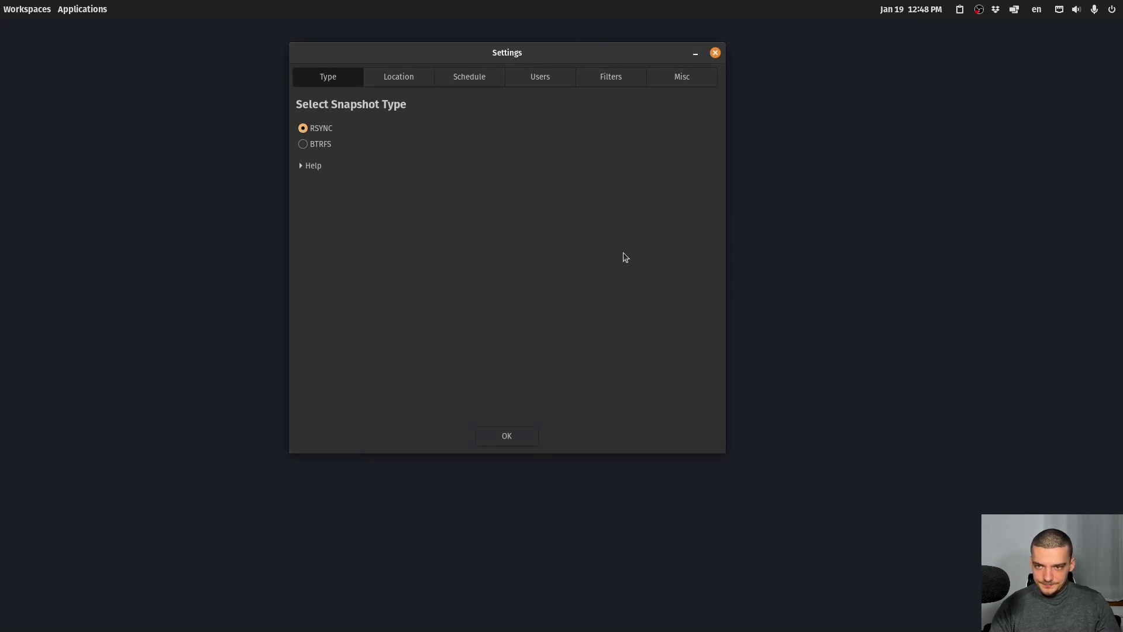
pyautogui.click(715, 53)
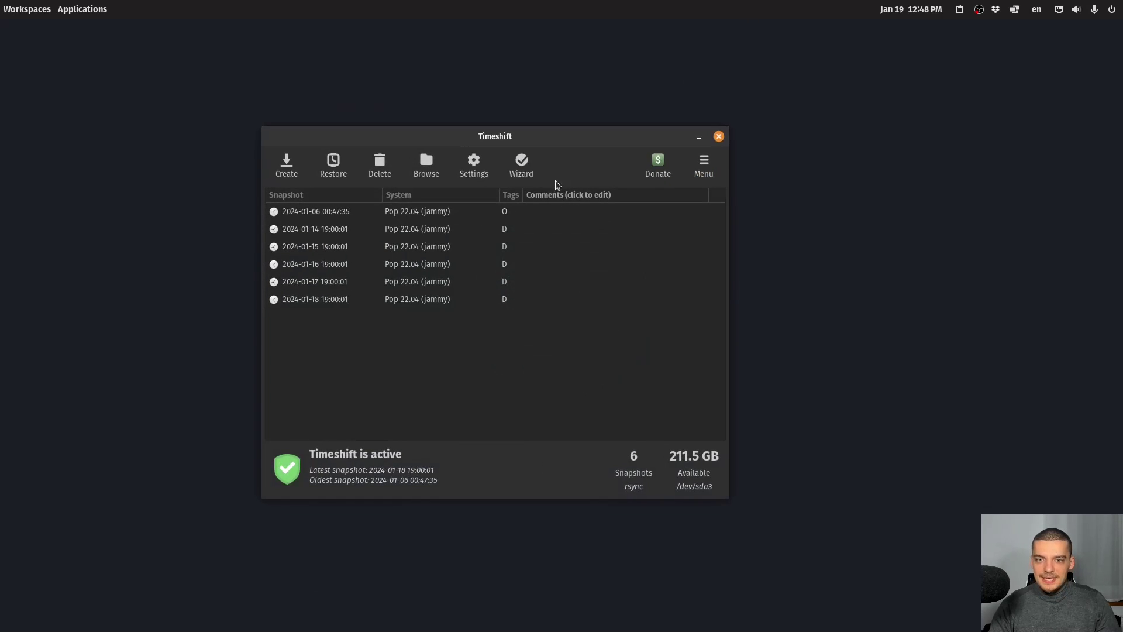
pyautogui.moveTo(536, 143); pyautogui.dragTo(642, 158)
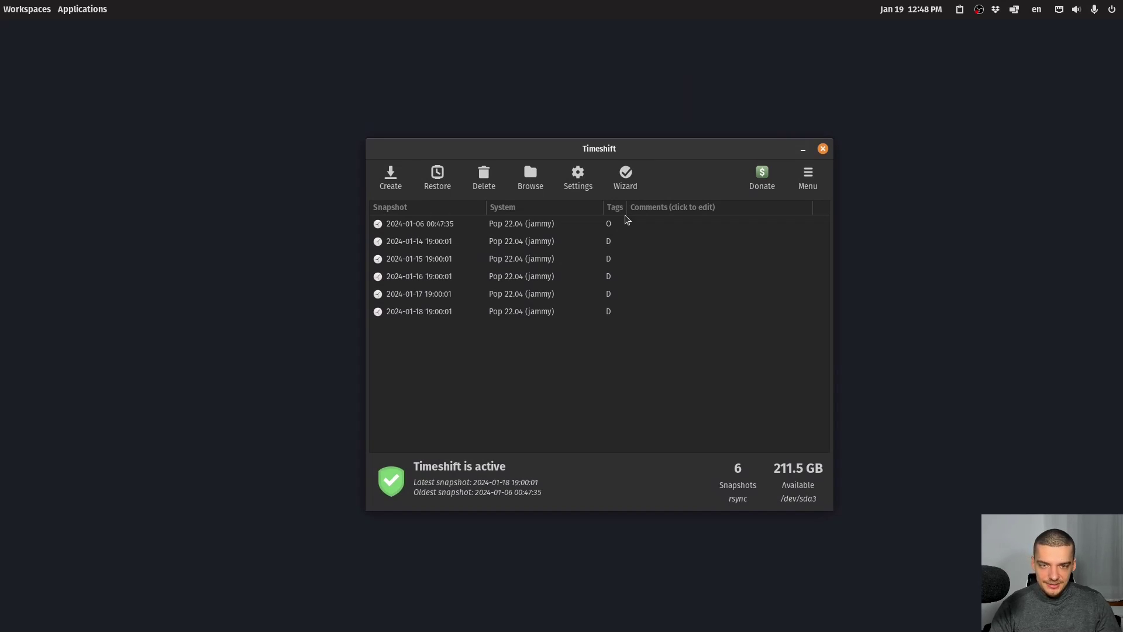
pyautogui.moveTo(627, 207); pyautogui.dragTo(659, 210)
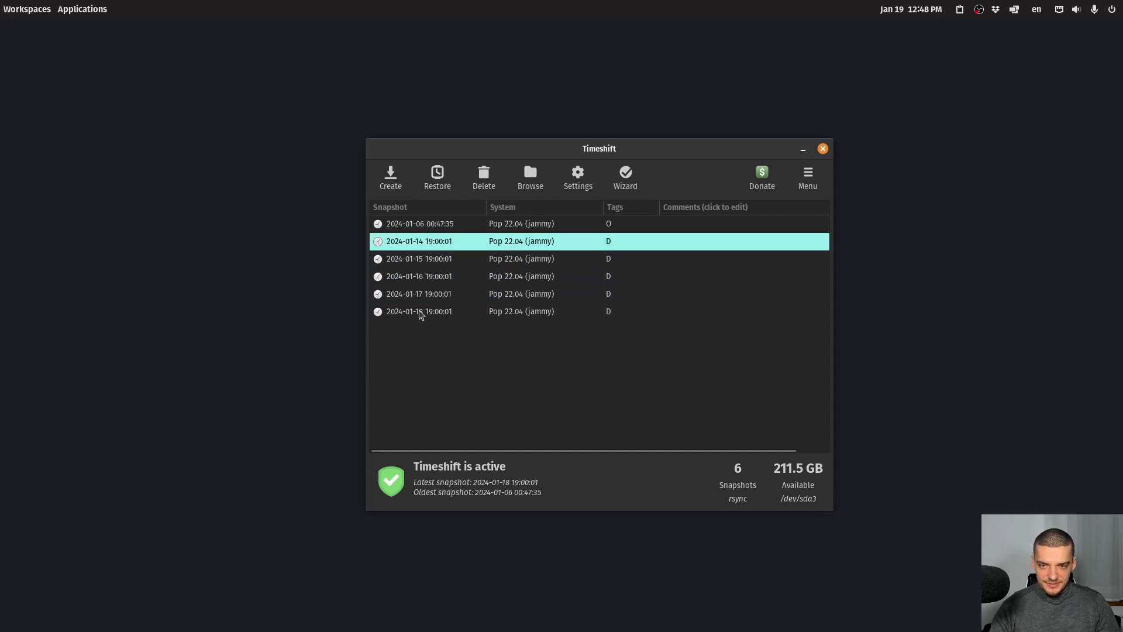
pyautogui.click(415, 227)
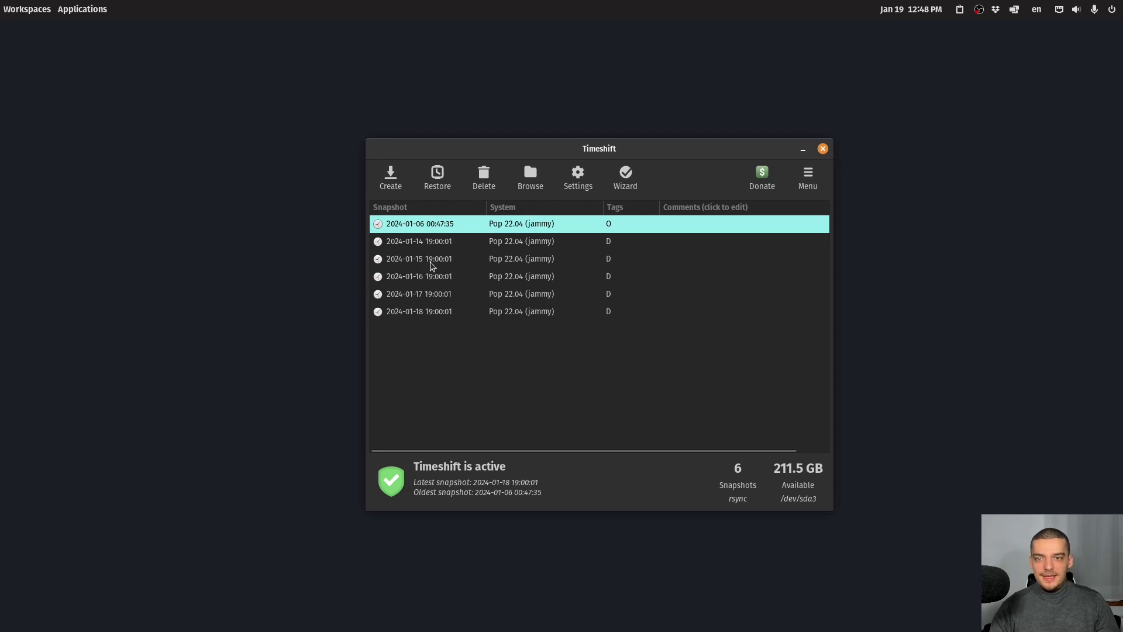
pyautogui.click(423, 312)
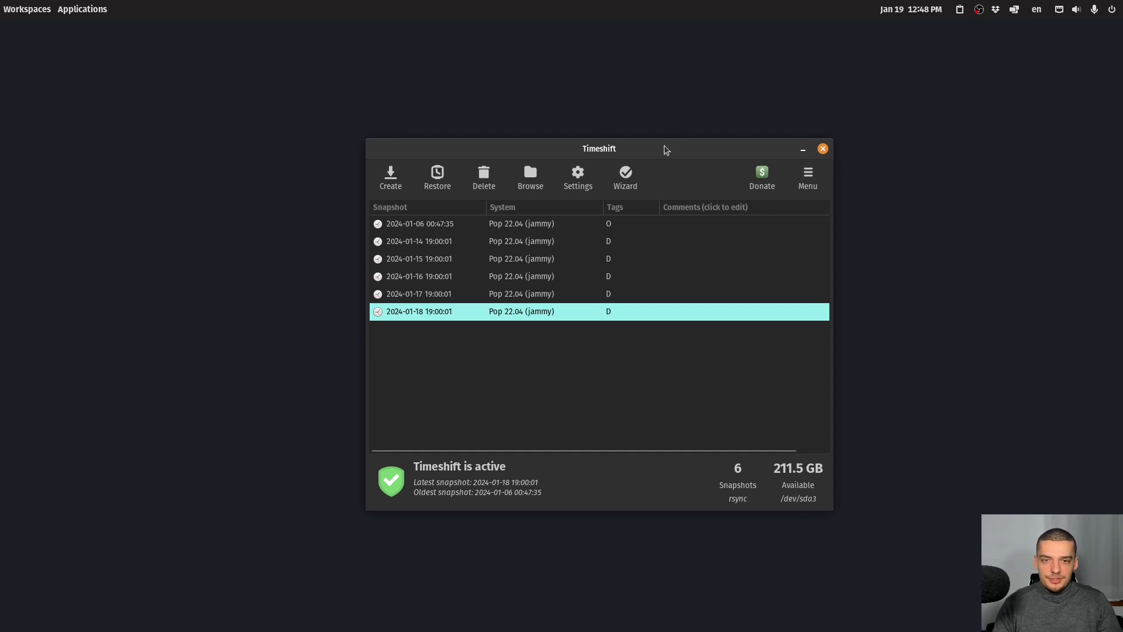
pyautogui.moveTo(665, 150); pyautogui.dragTo(639, 133)
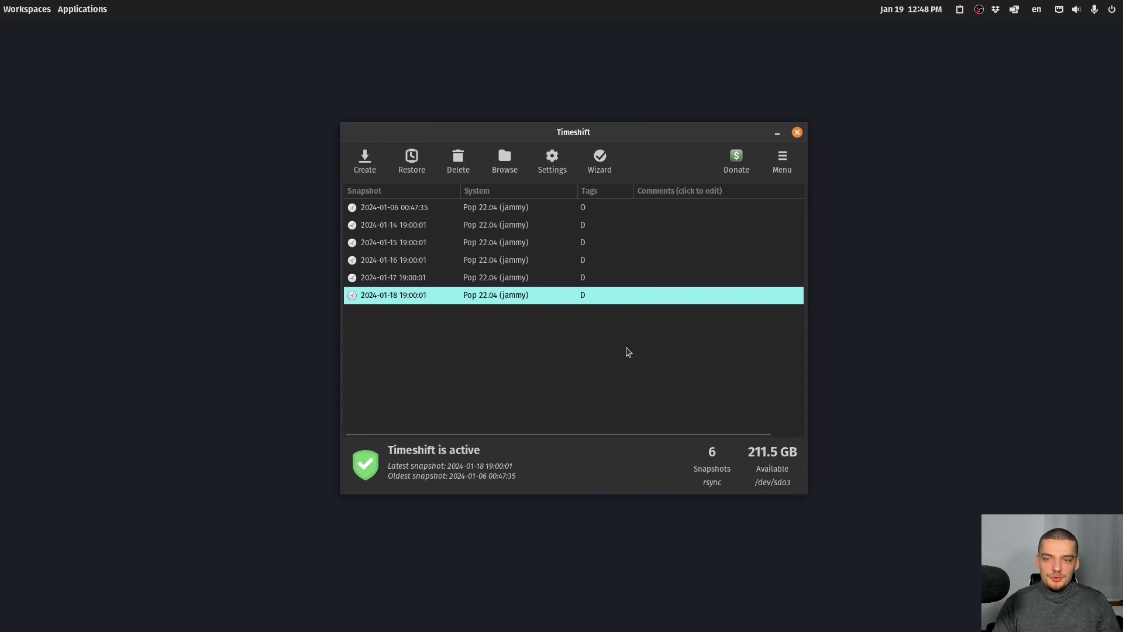